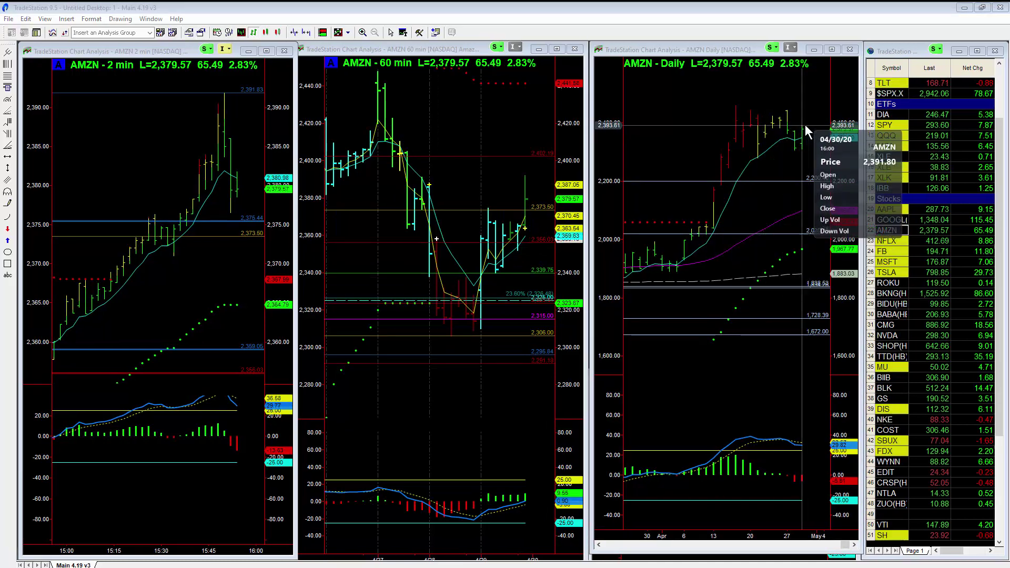
Step: Activate the daily AMZN chart and show the April 22 bar's open, high, low and close
left_click(801, 123)
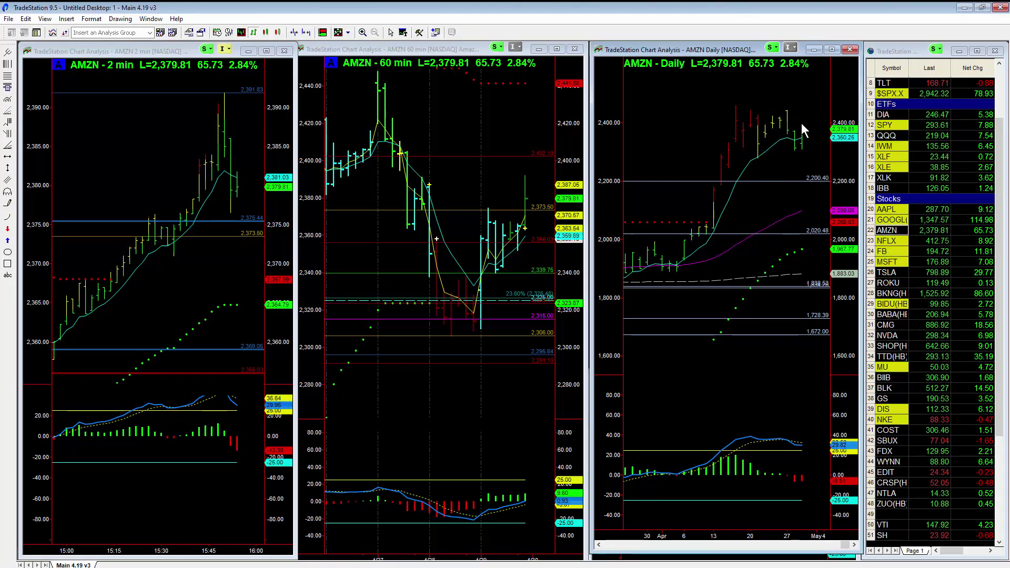
scroll(679, 218, "up", 2)
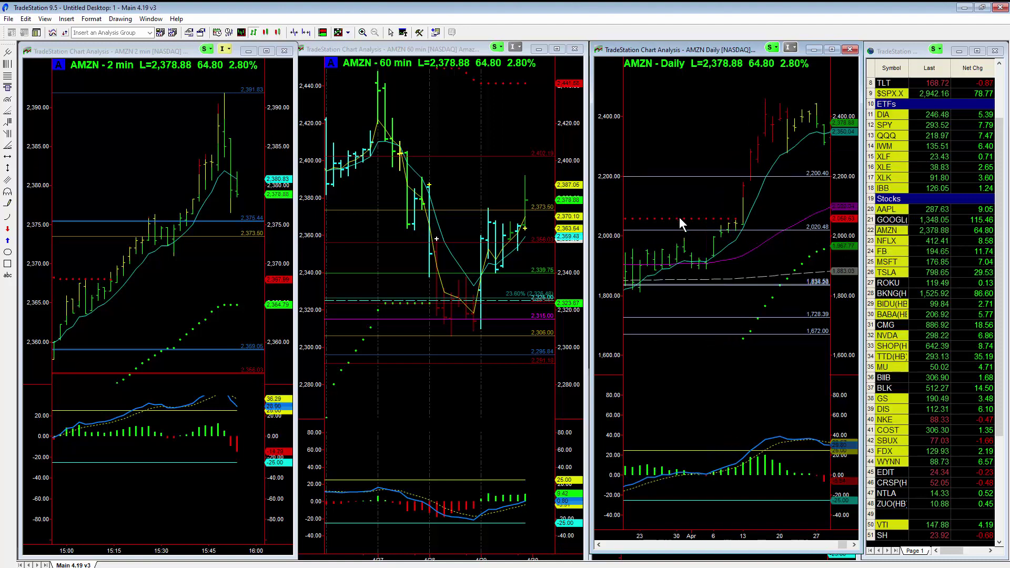
scroll(700, 222, "up", 2)
scroll(692, 229, "up", 1)
scroll(692, 230, "down", 2)
scroll(692, 230, "down", 2)
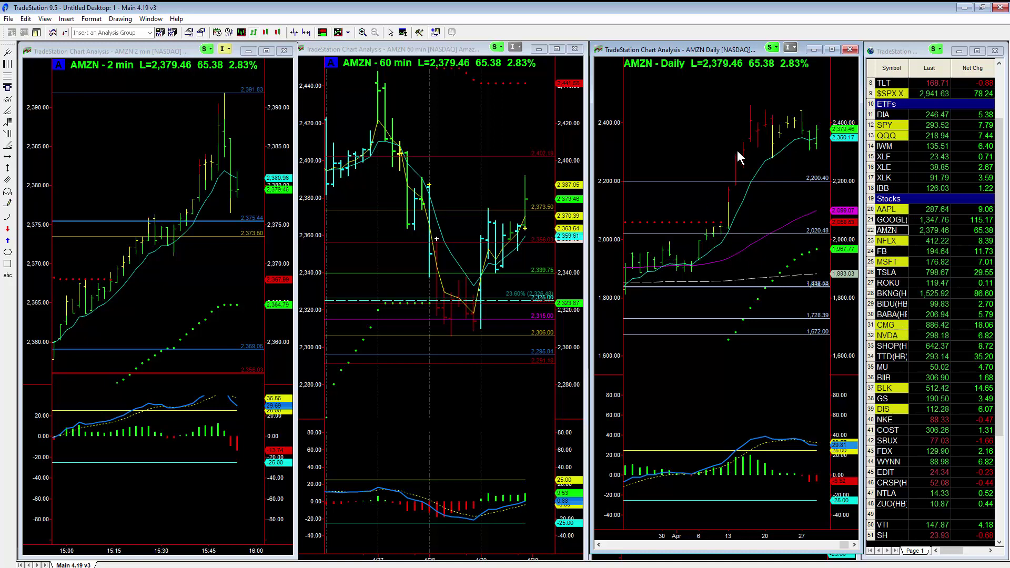
scroll(747, 134, "down", 1)
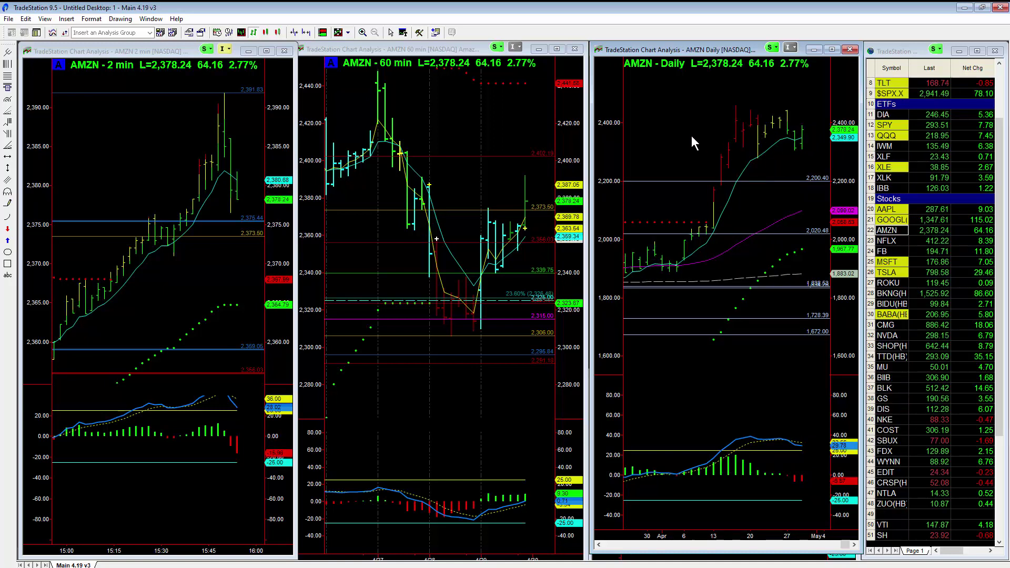
left_click(714, 128)
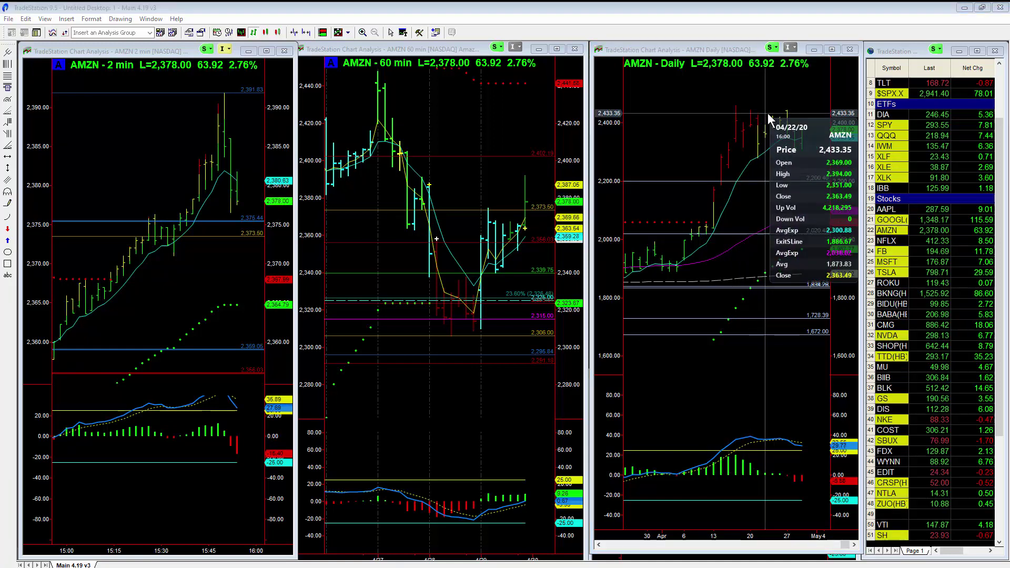
Step: Close the April 22 data tip and reselect the daily AMZN chart
left_click(809, 114)
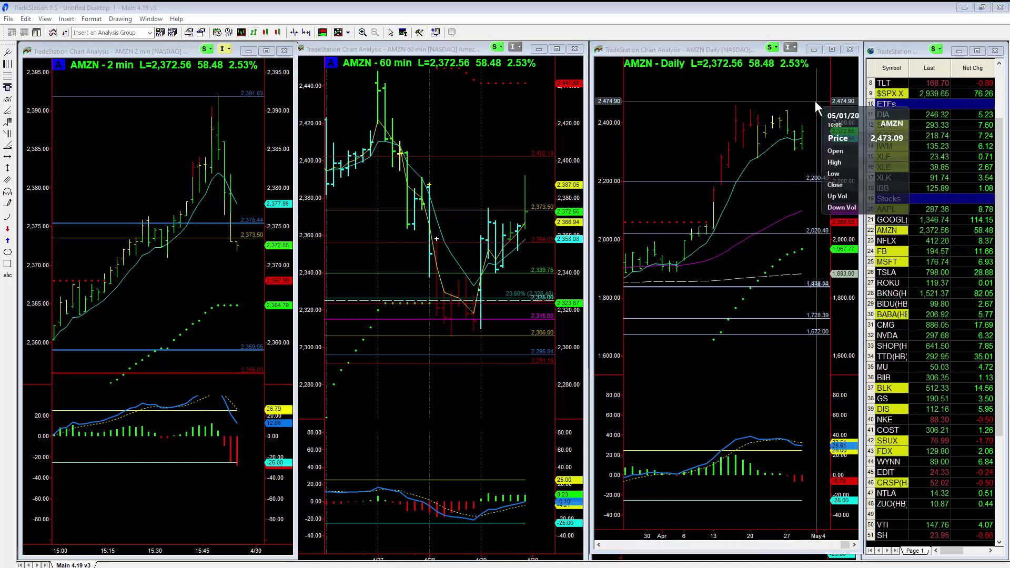
left_click(813, 106)
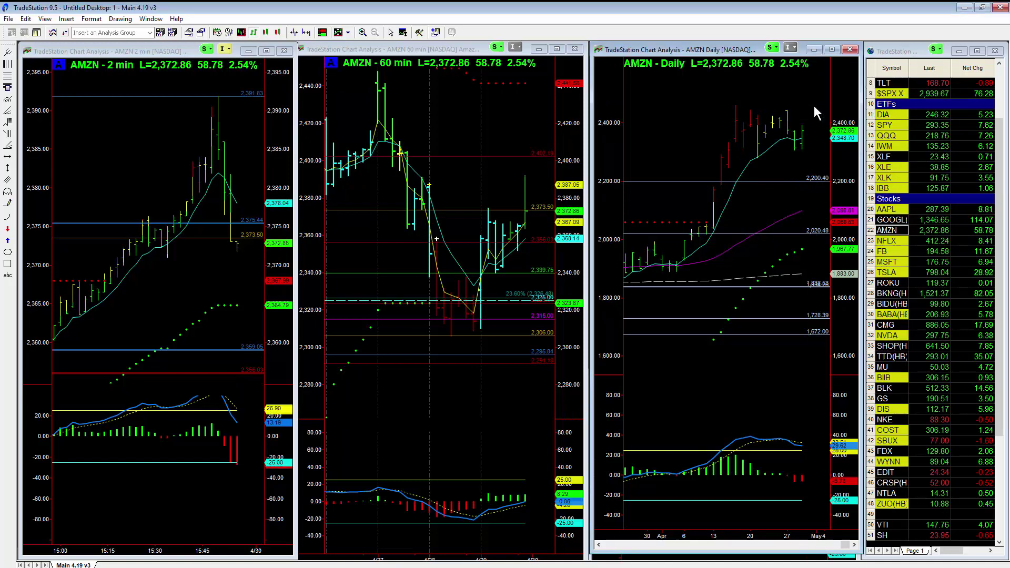